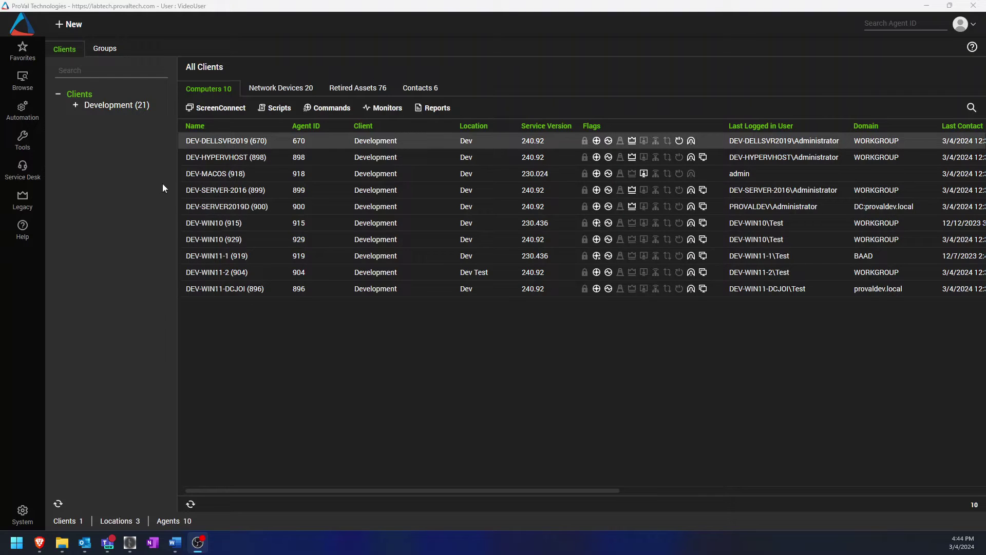
Open Automation > Scripts > Scheduled Scripts and scroll back up to Access Control.
click(26, 117)
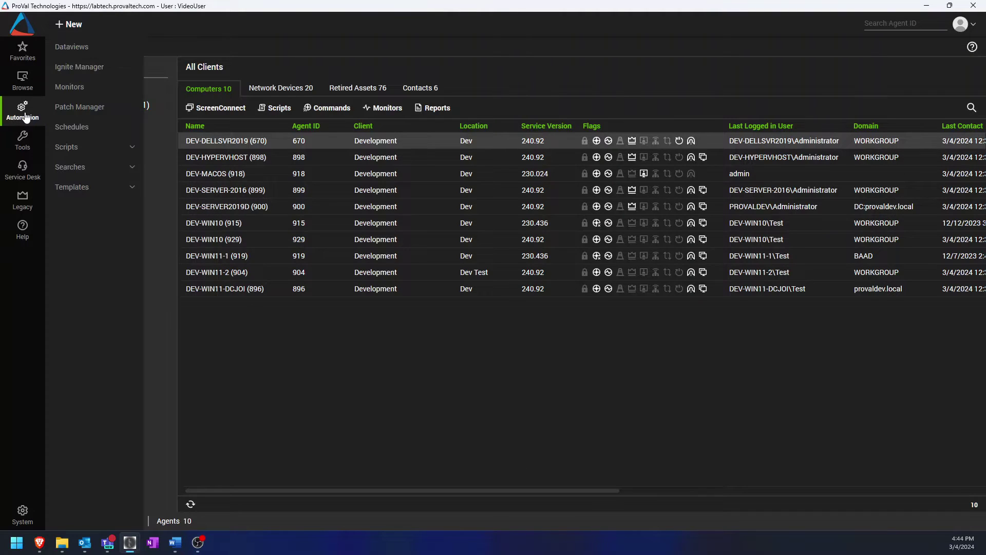
click(98, 148)
click(99, 168)
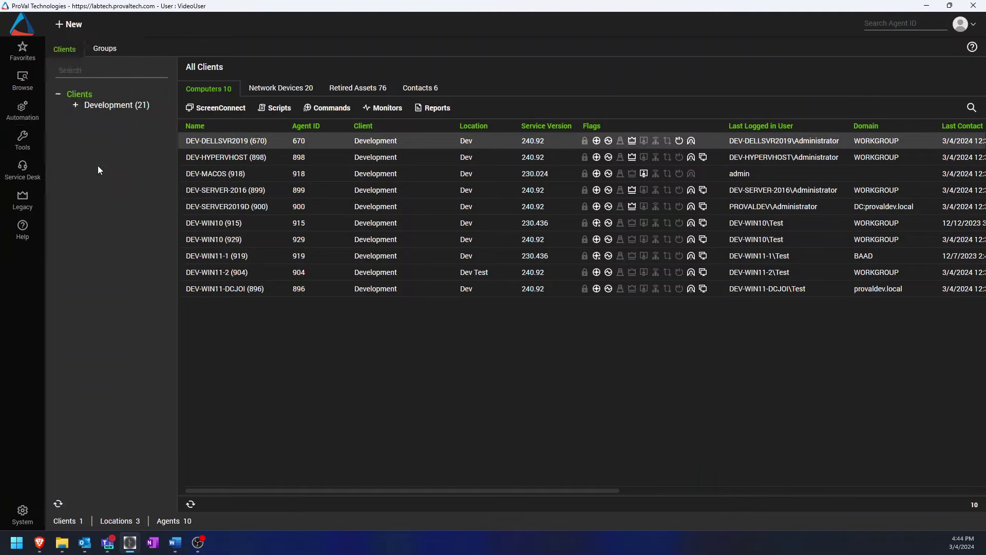
click(23, 111)
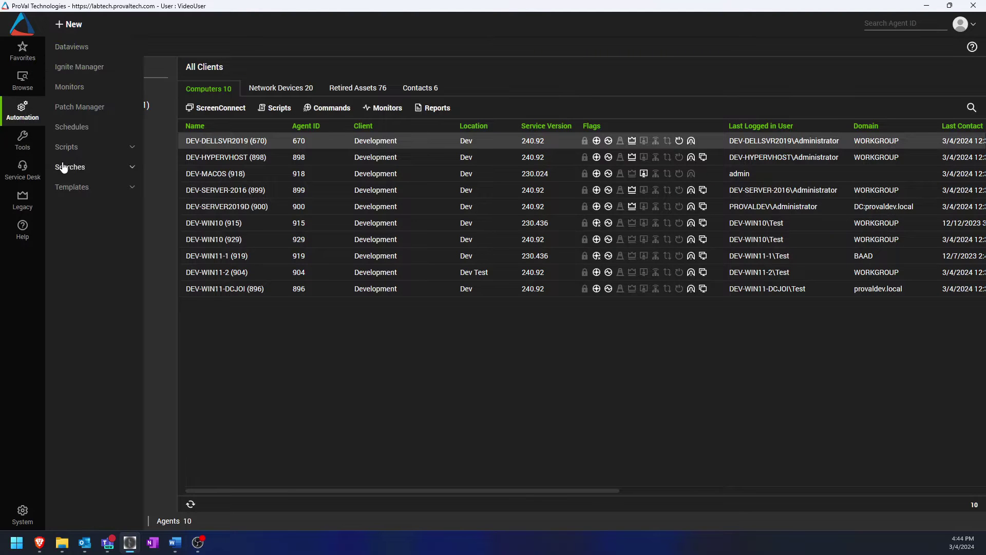
click(71, 149)
click(82, 164)
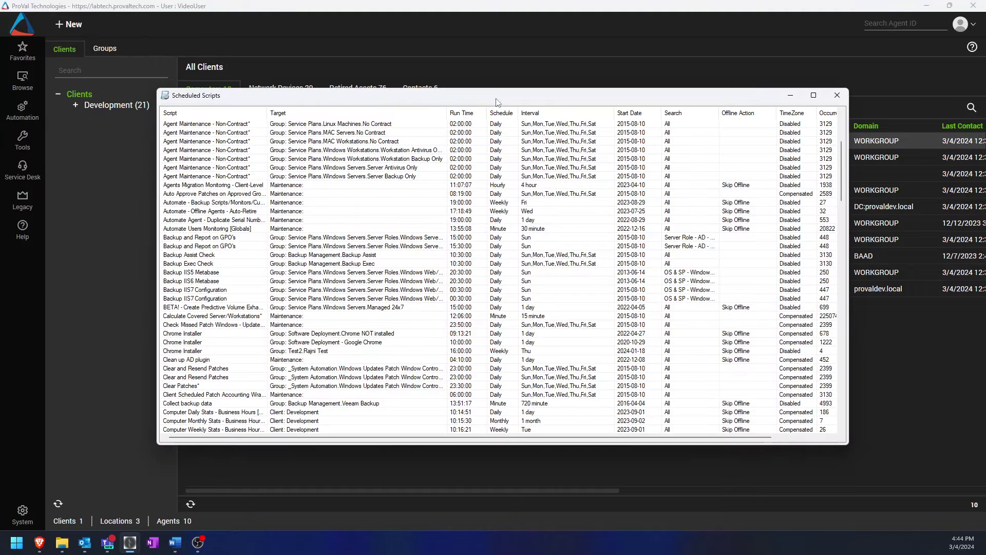
scroll(525, 230, up, 5)
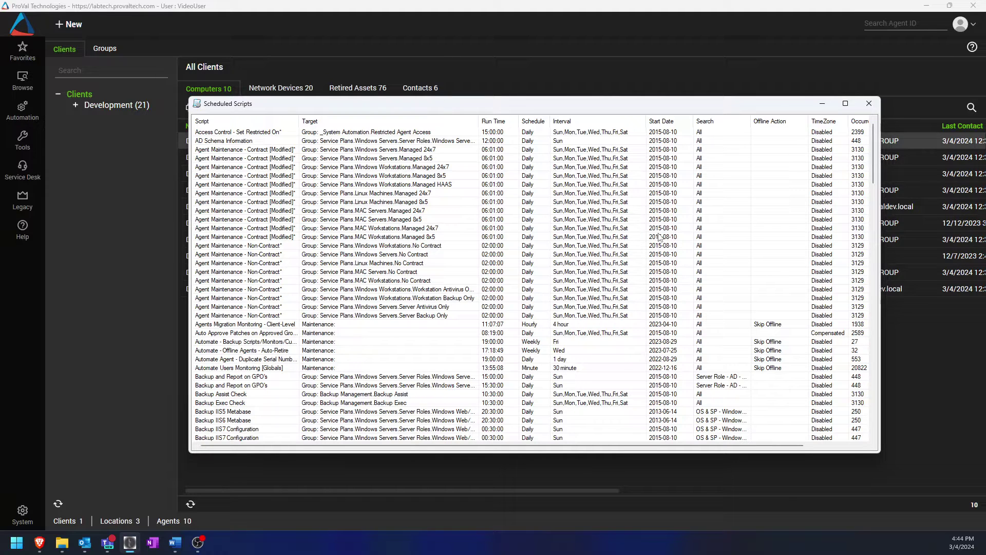
Sort the scheduled scripts by name, then target, then schedule descending so Weekly comes first.
click(238, 122)
click(237, 123)
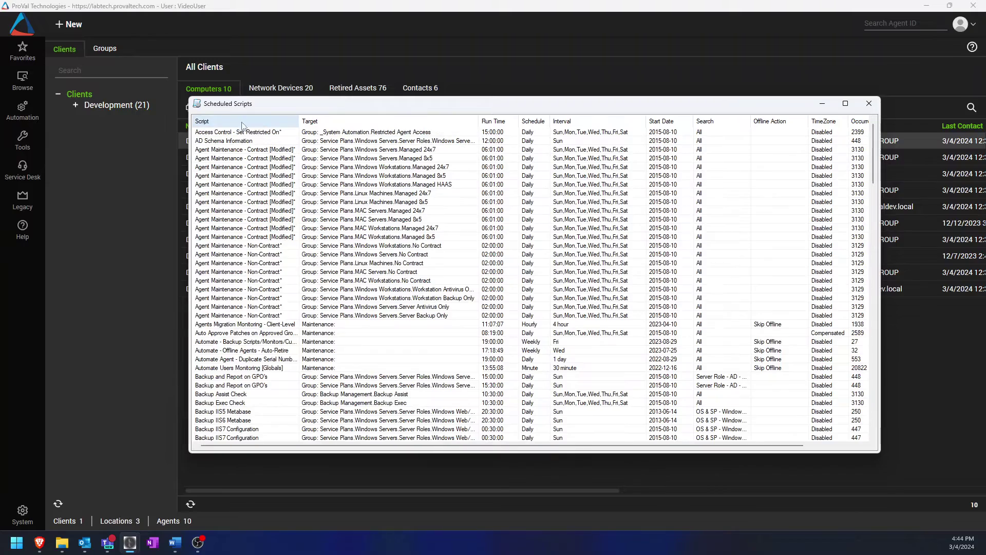
click(427, 128)
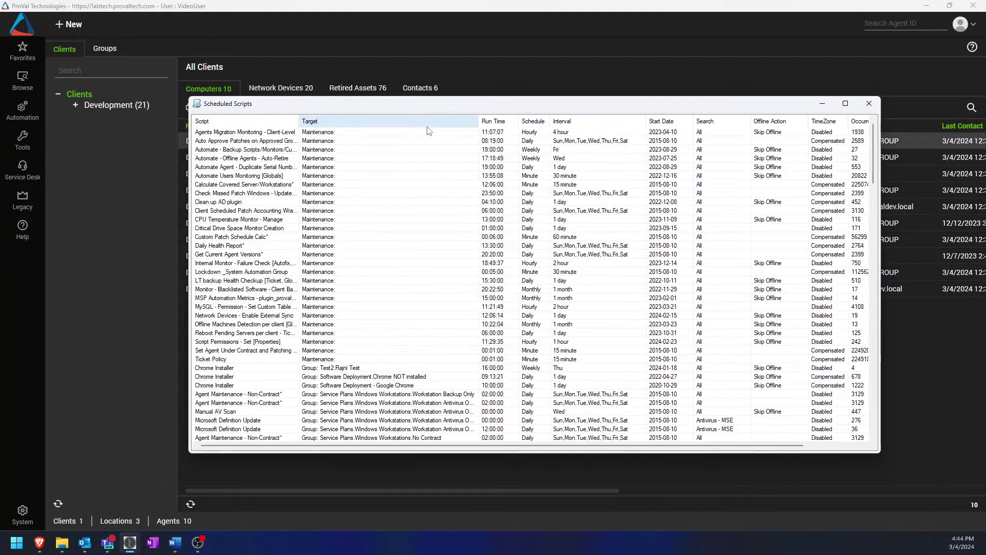
scroll(394, 260, down, 20)
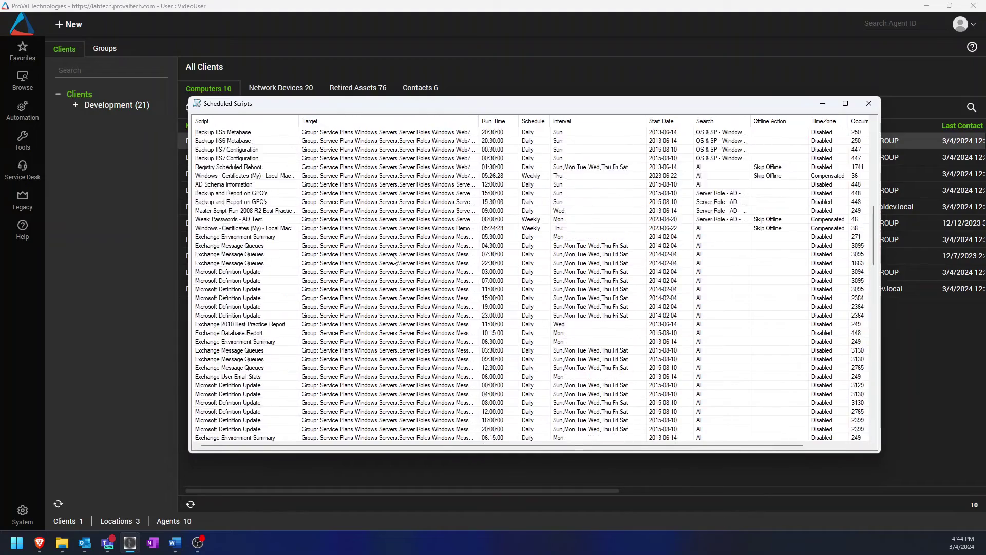
scroll(395, 260, up, 20)
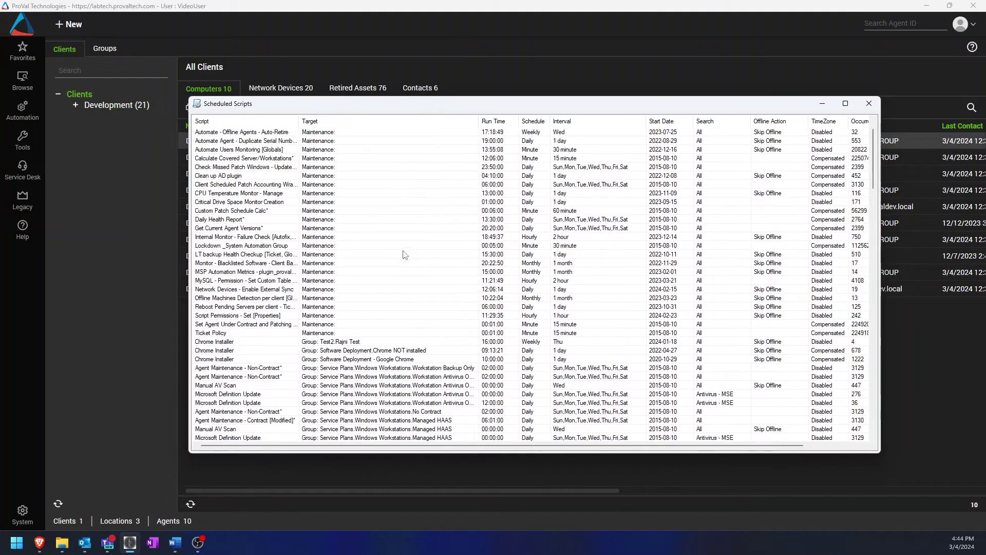
click(537, 124)
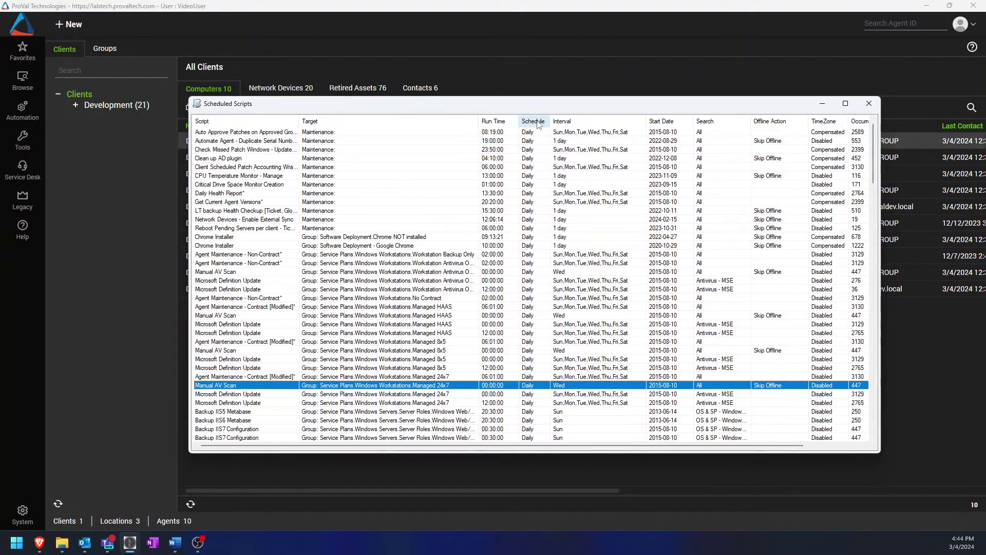
click(538, 123)
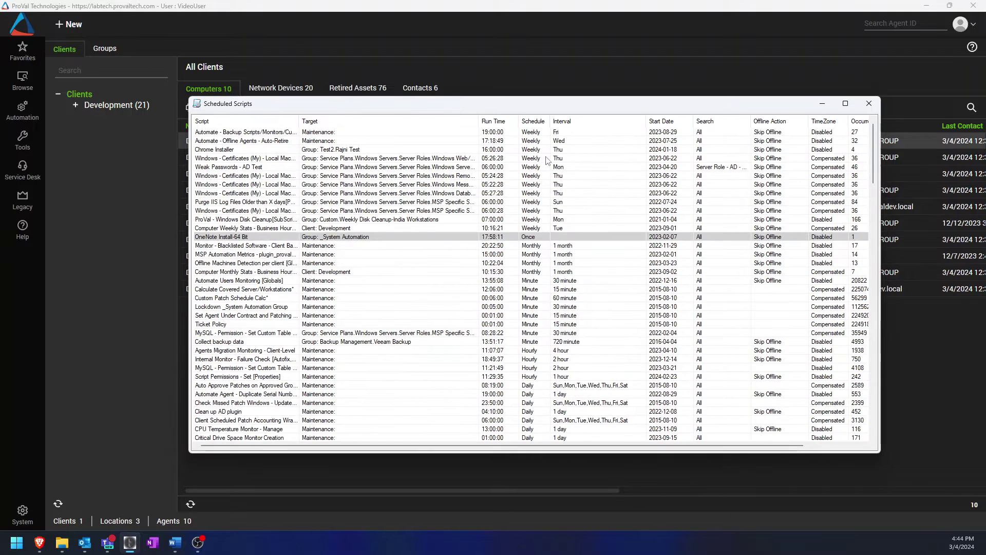
scroll(574, 278, down, 1)
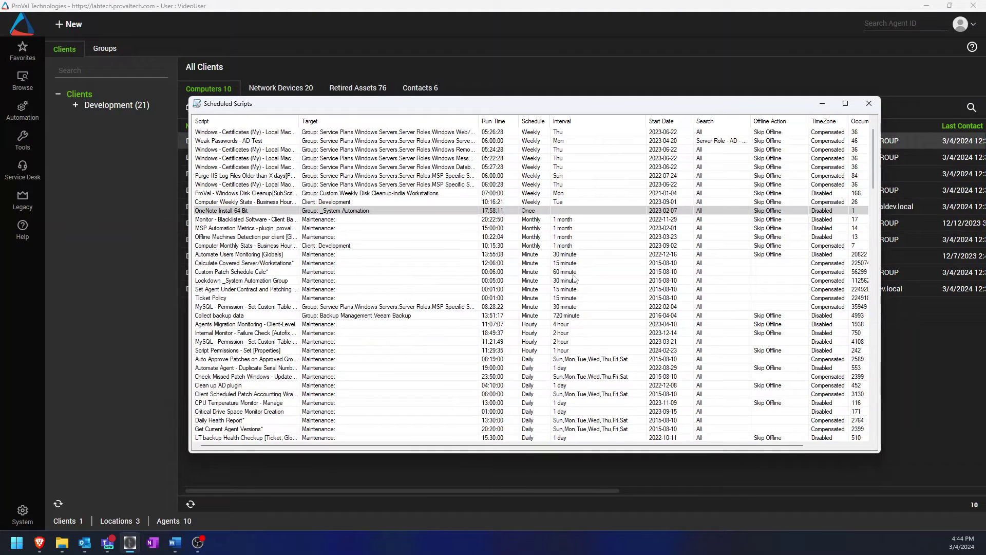
Select the Automate Users Monitoring [Globals] and Ticket Policy schedule rows.
click(562, 255)
click(567, 300)
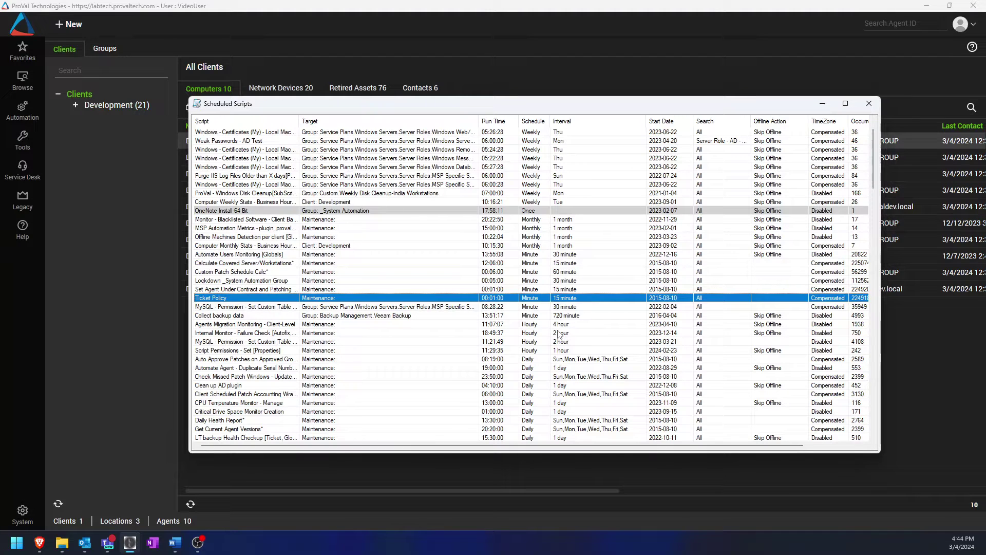
scroll(581, 305, up, 1)
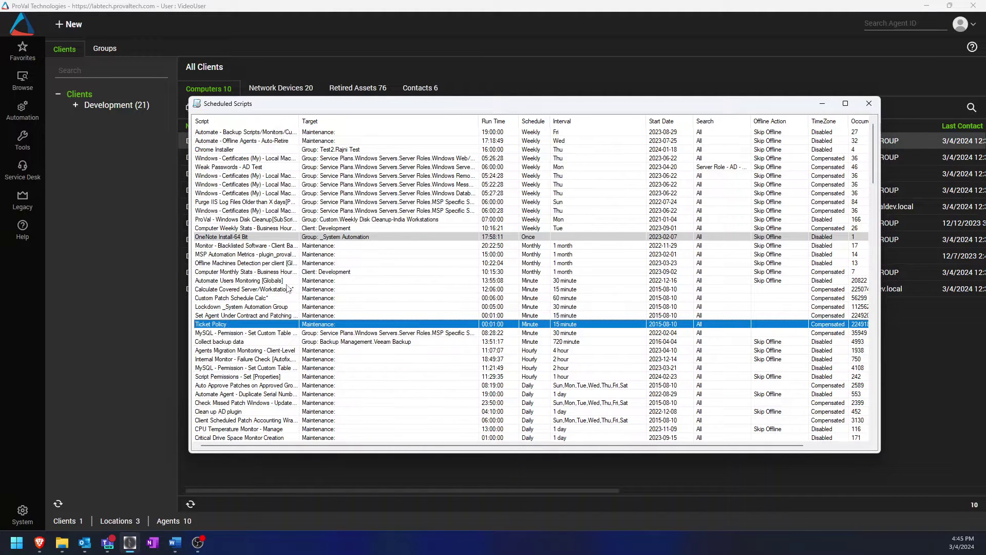
click(259, 281)
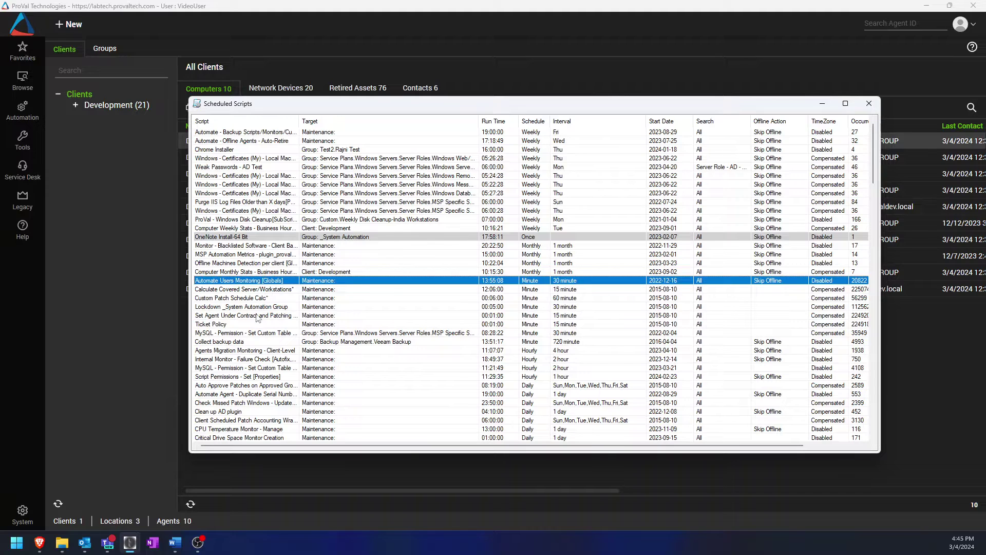
Disable the Automate Users Monitoring [Globals] script schedule.
right_click(255, 280)
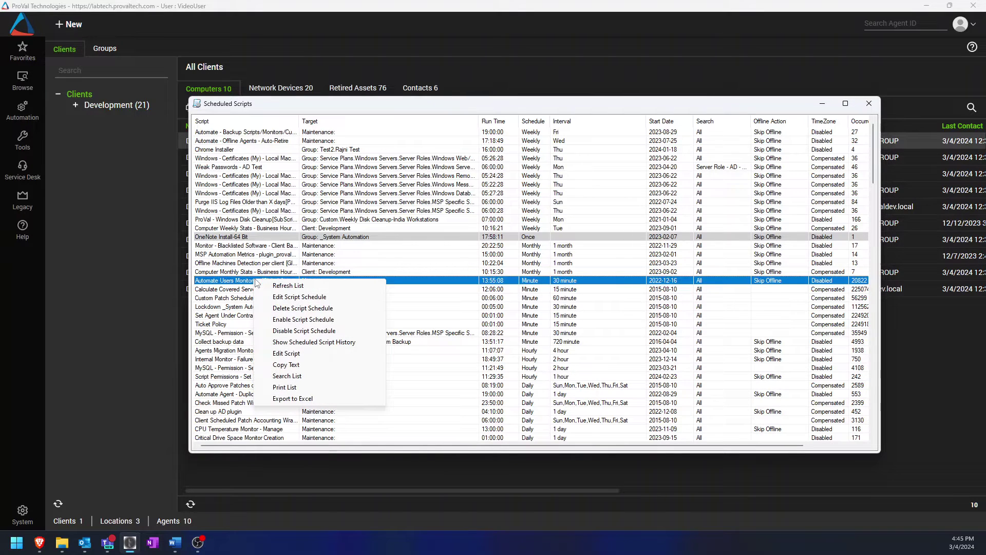
click(319, 333)
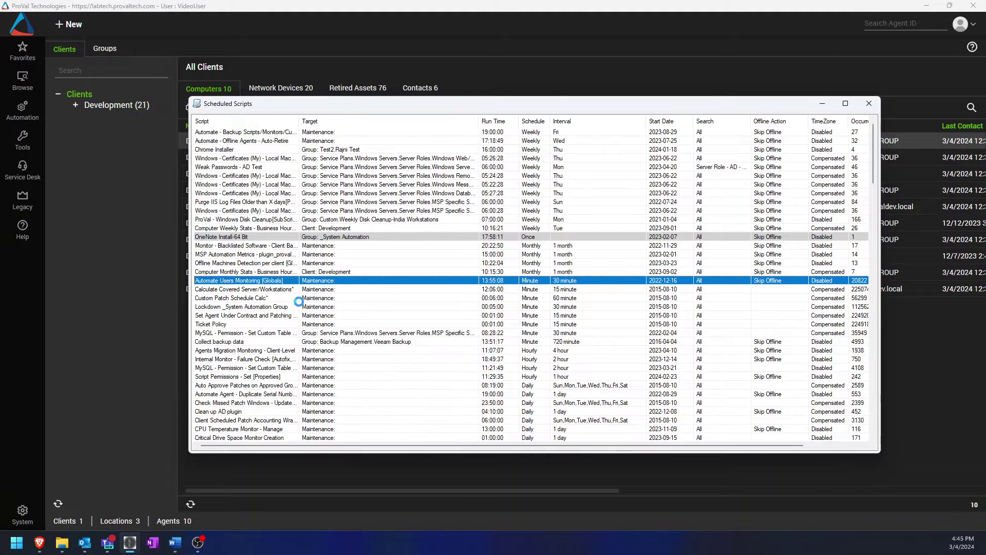
click(286, 350)
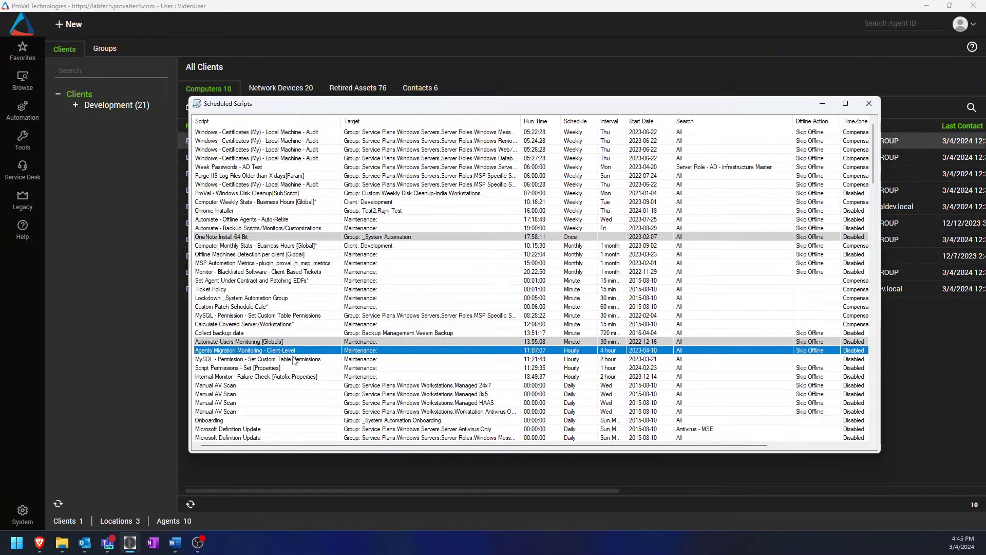
click(290, 344)
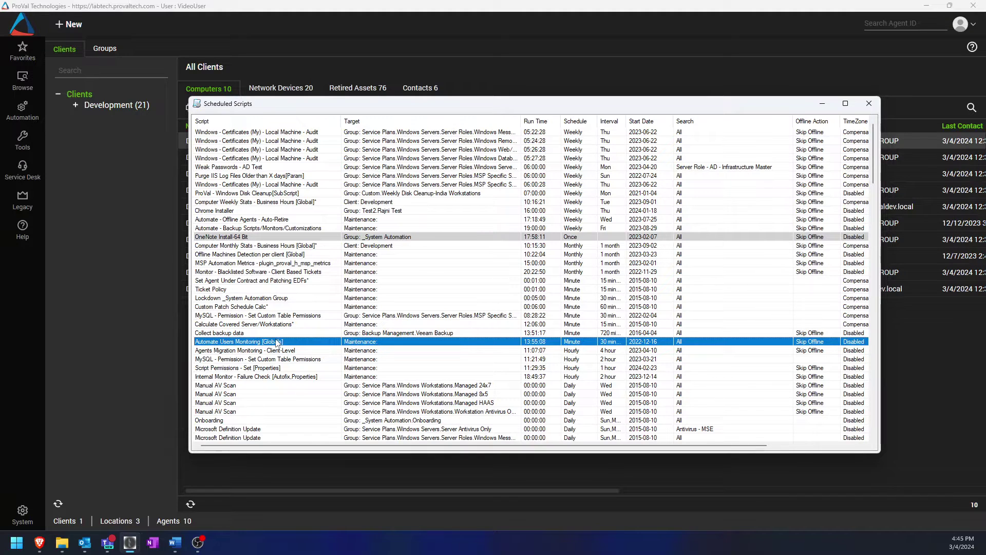
Re-enable the Automate Users Monitoring [Globals] schedule, restoring its 30-minute Minute interval.
right_click(276, 342)
click(348, 380)
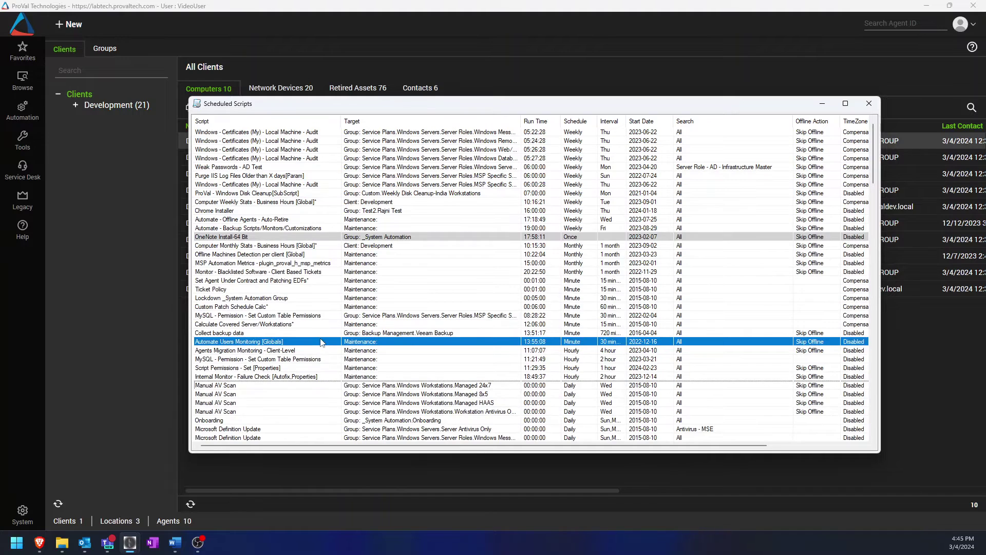
click(256, 353)
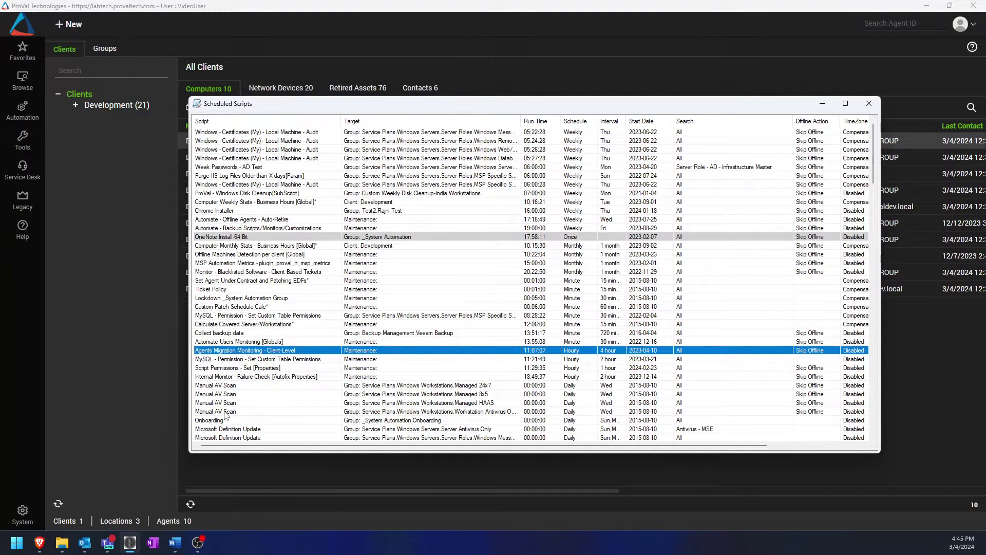
Dismiss the Lockdown _System Automation Group schedule's actions and scroll to the Chrome Installer entries.
right_click(239, 299)
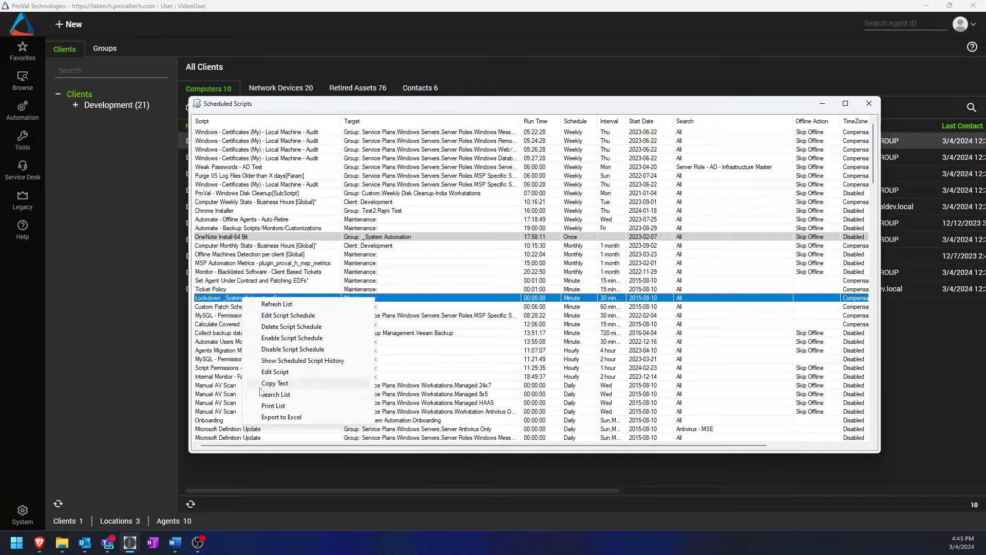
click(231, 386)
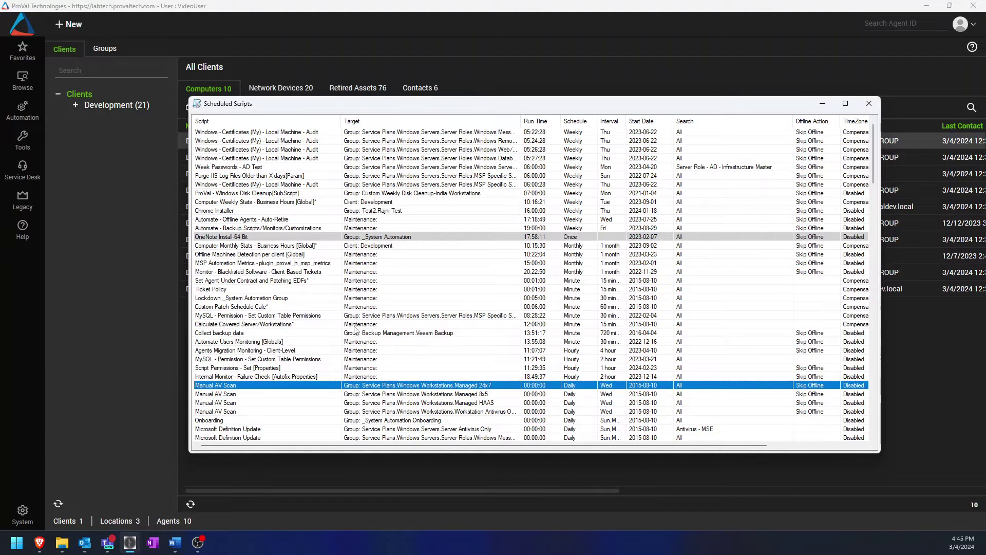
scroll(326, 301, down, 9)
scroll(321, 282, up, 9)
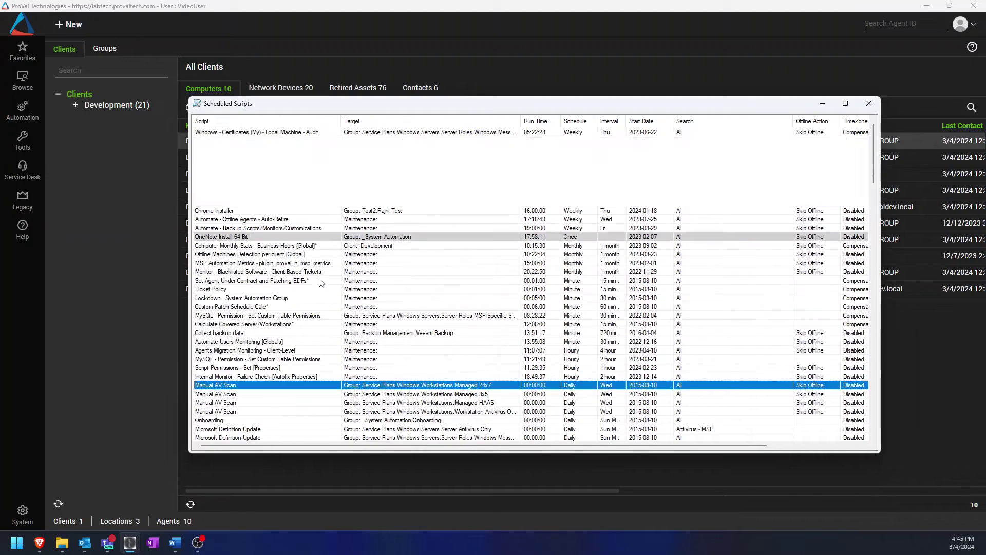
scroll(309, 272, down, 5)
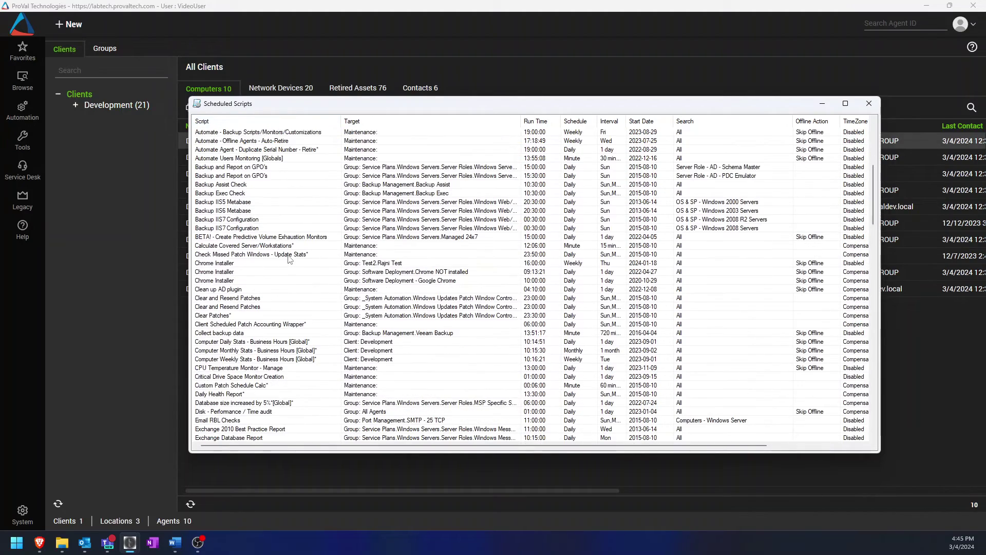
Select each Chrome Installer schedule: weekly, Google Chrome deployment, and Chrome NOT installed.
click(245, 264)
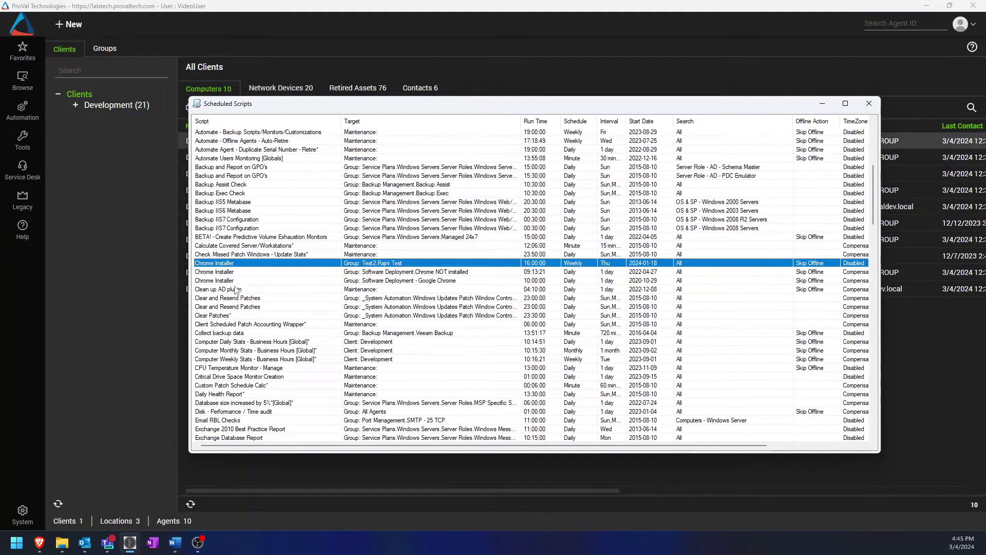
click(235, 281)
click(232, 273)
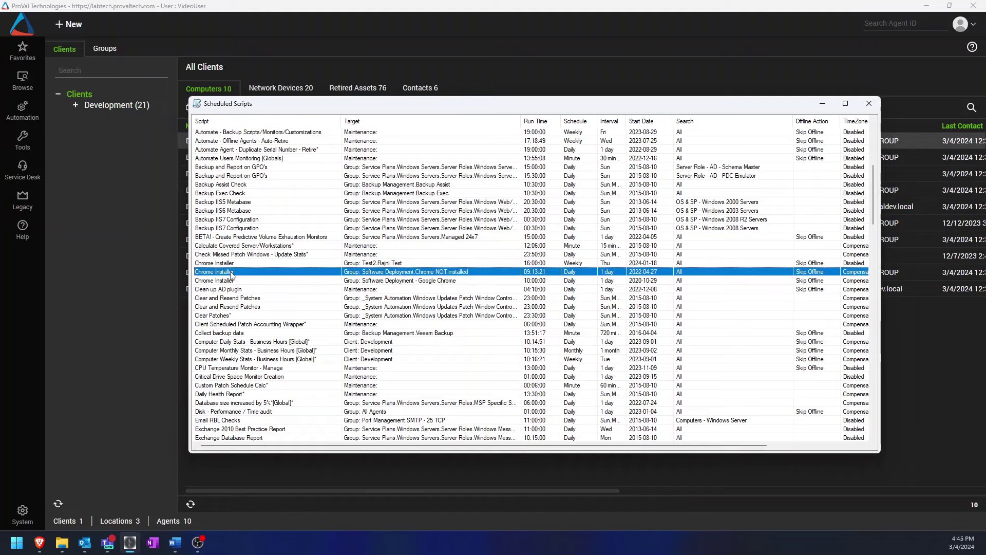
right_click(231, 275)
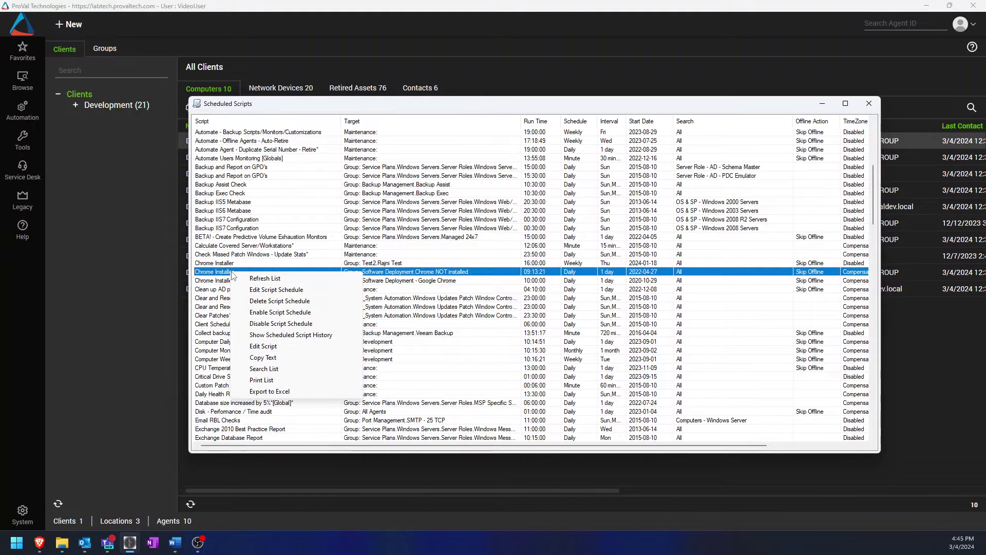
click(303, 336)
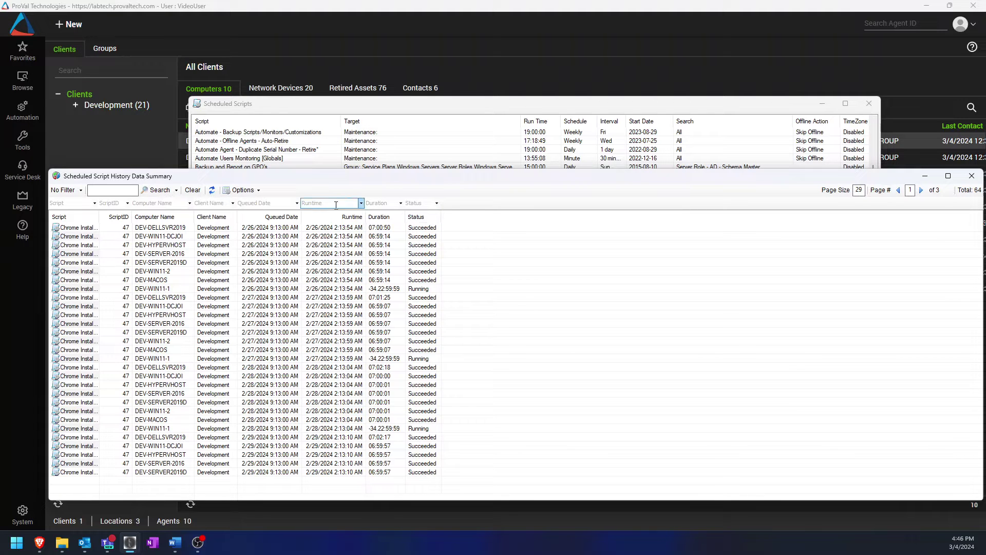
drag(337, 179, 385, 496)
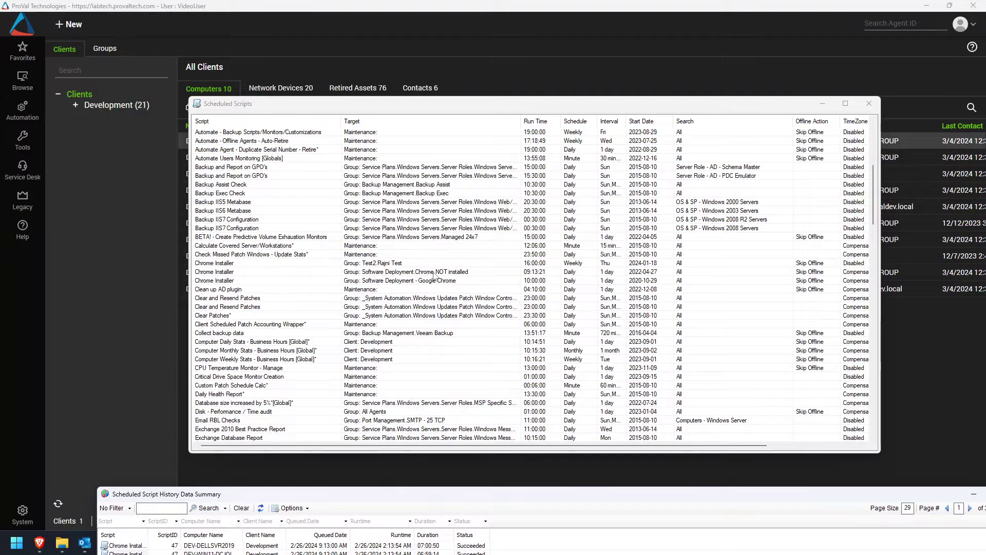
drag(502, 496, 462, 167)
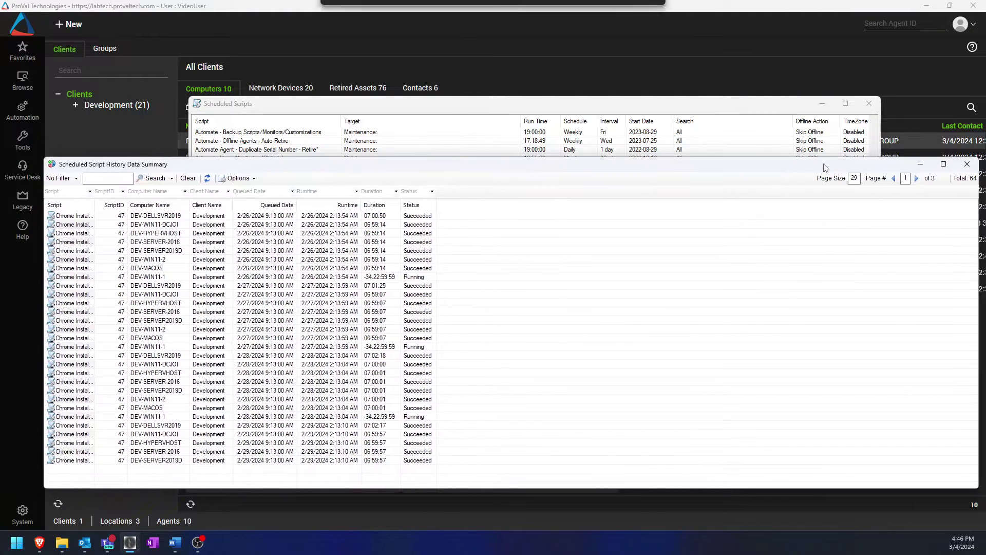
drag(824, 167, 811, 166)
click(972, 168)
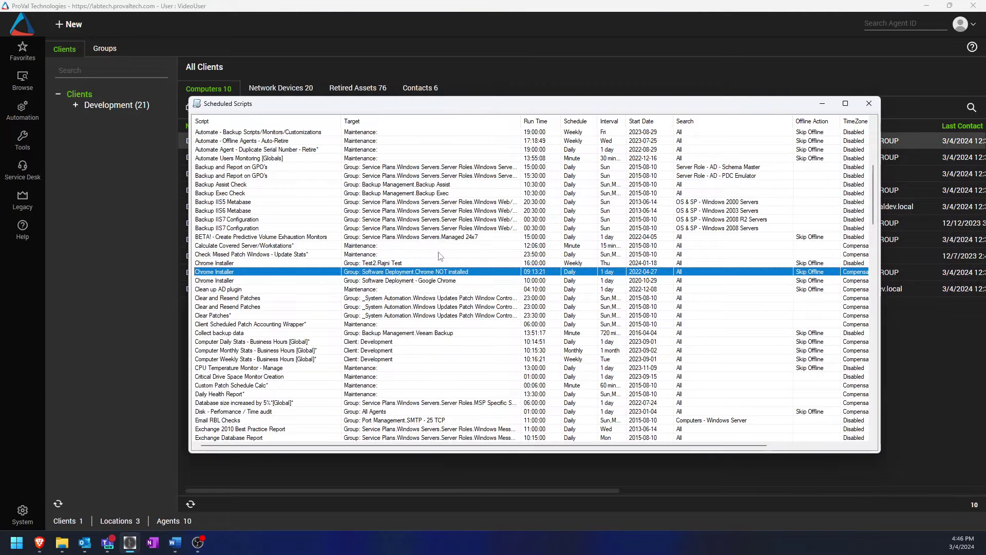
Edit the group-targeted Chrome Installer schedule and open its controlling Software Deployment - Google Chrome group.
scroll(442, 307, up, 1)
right_click(395, 308)
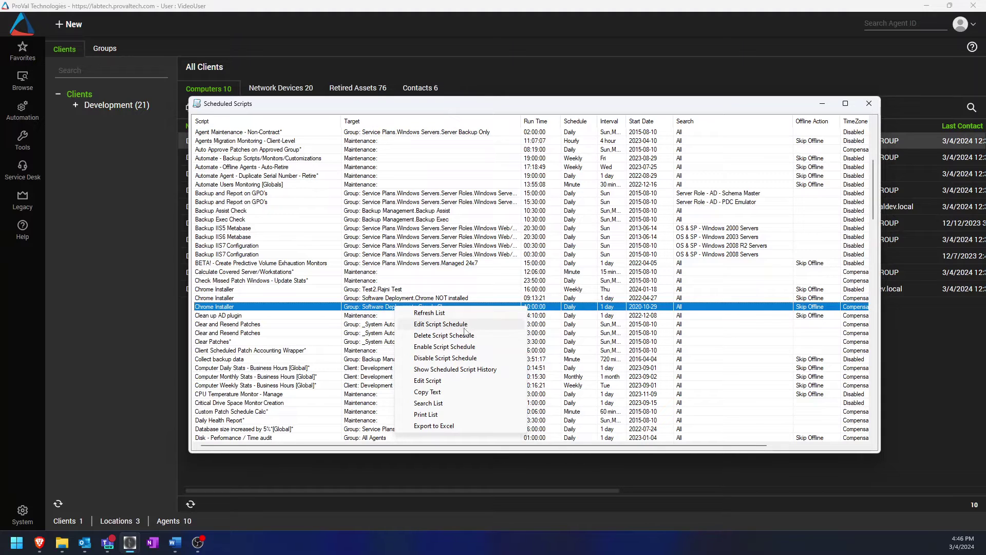
click(358, 307)
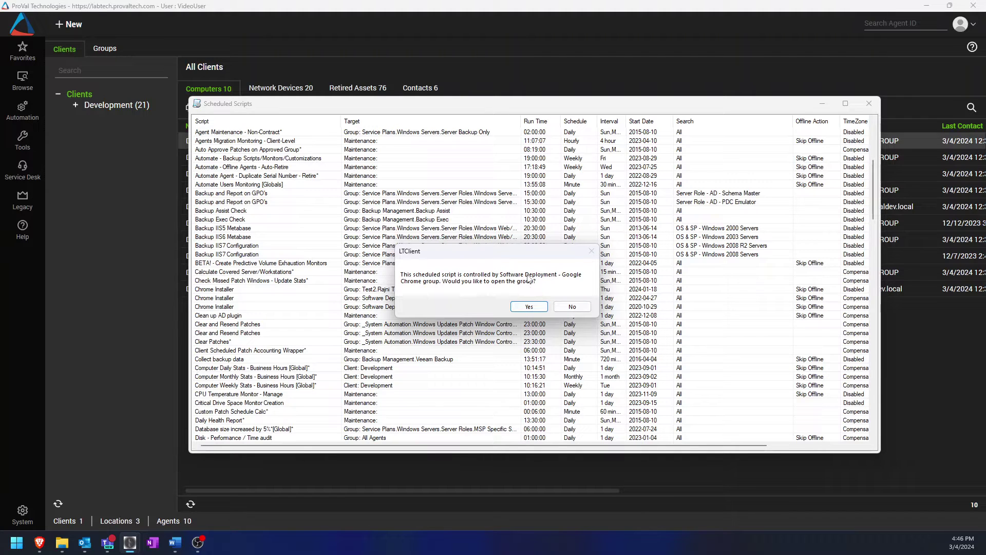
click(528, 307)
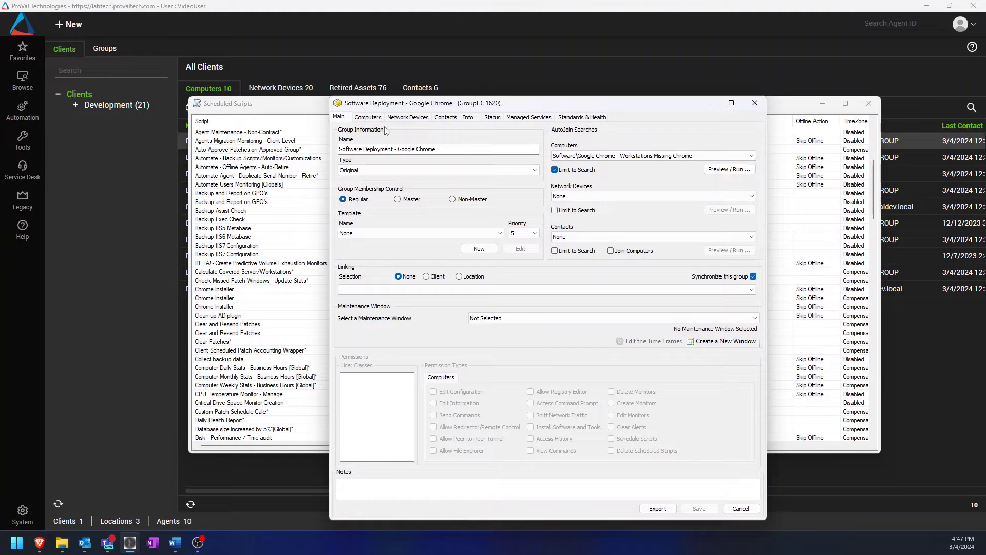
Load the group's Chrome Installer schedule from Computers > Scheduled Scripts for editing.
click(369, 118)
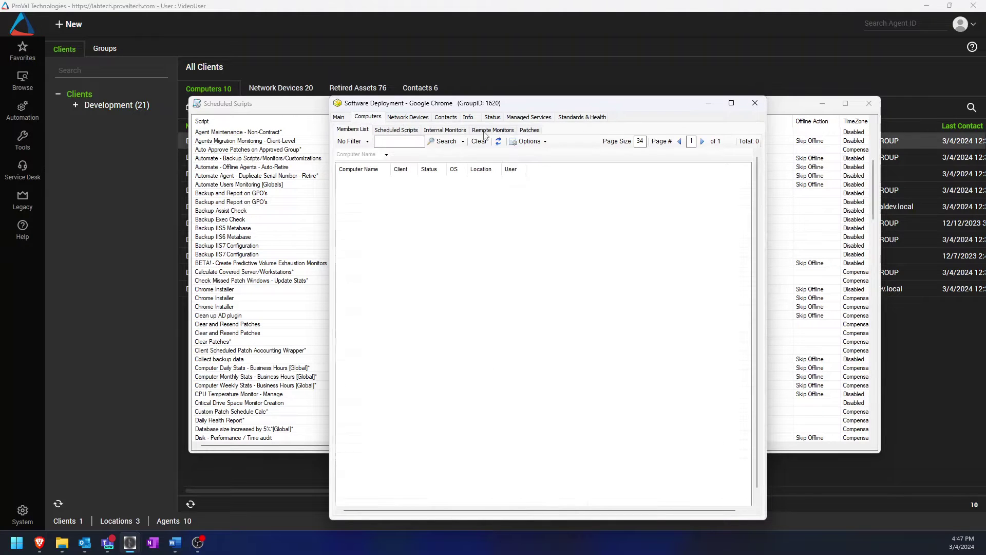
click(396, 130)
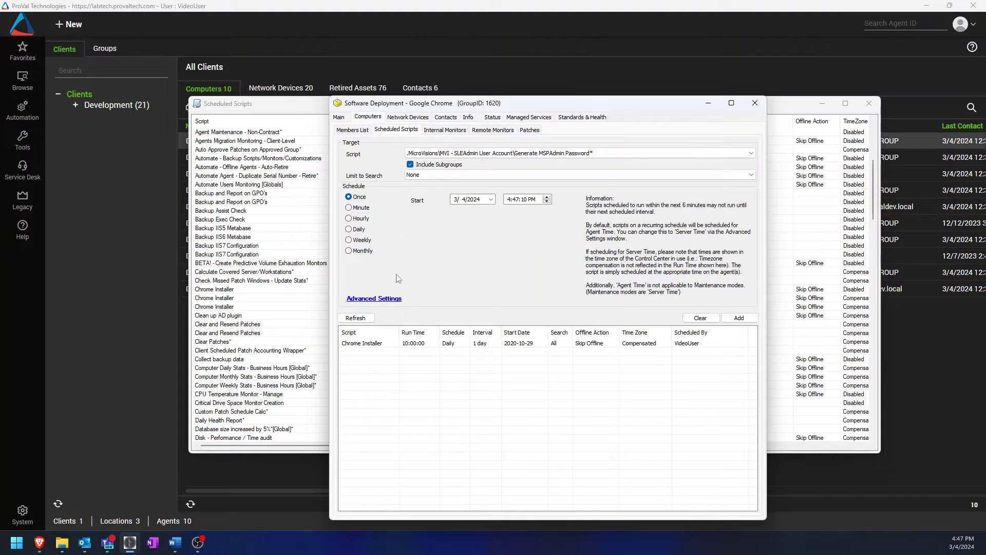
click(389, 343)
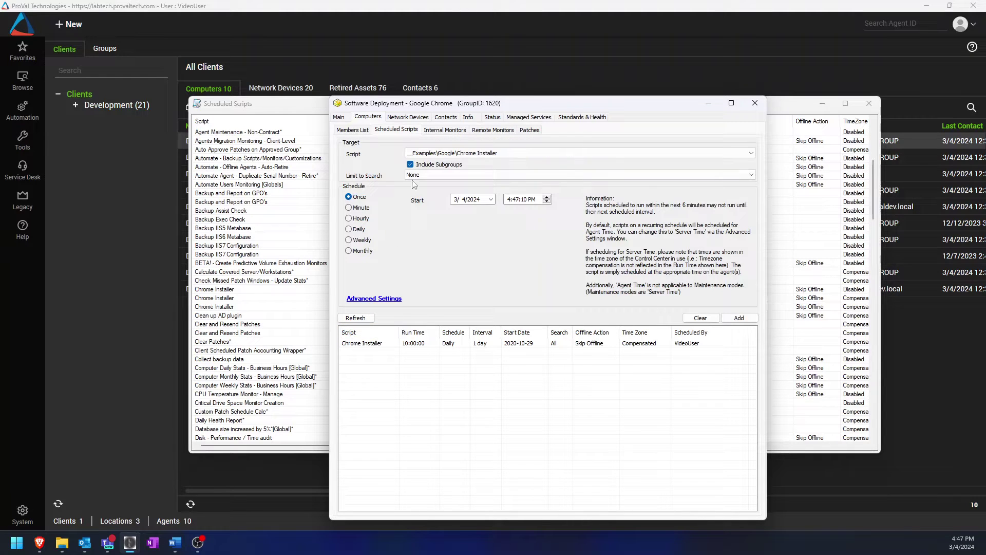
drag(525, 109, 653, 99)
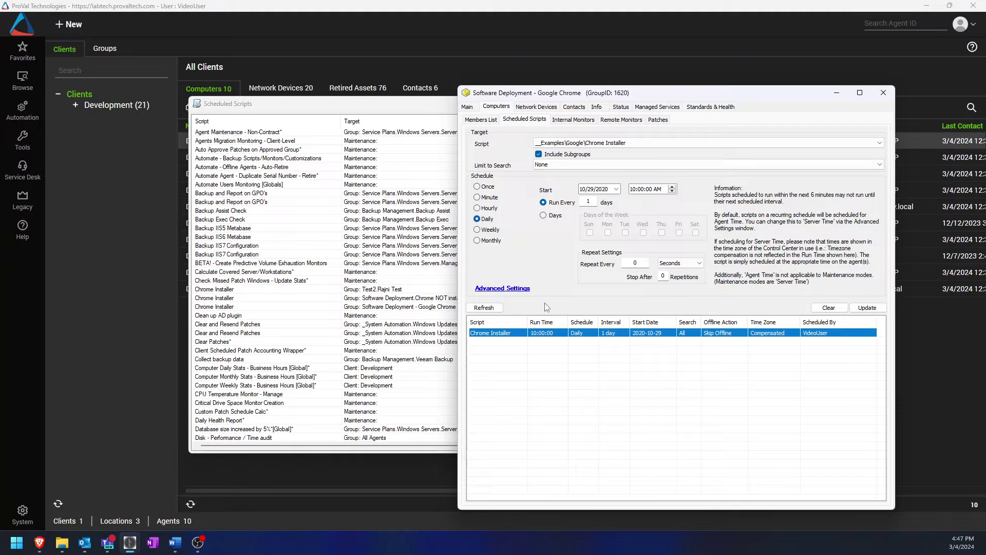
click(622, 394)
click(634, 191)
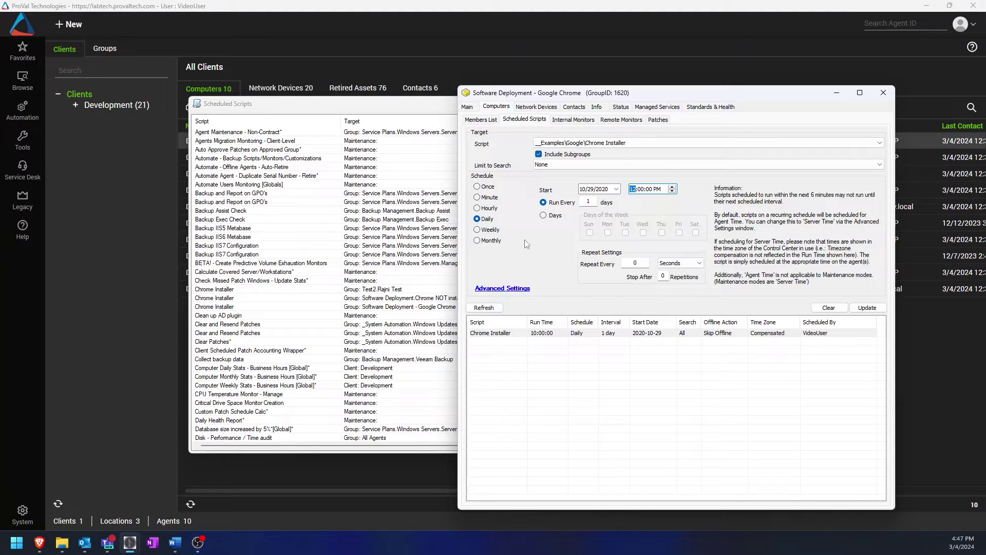
Make it run Weekly on Mondays in the 1st through Last weeks, then close the group.
click(478, 230)
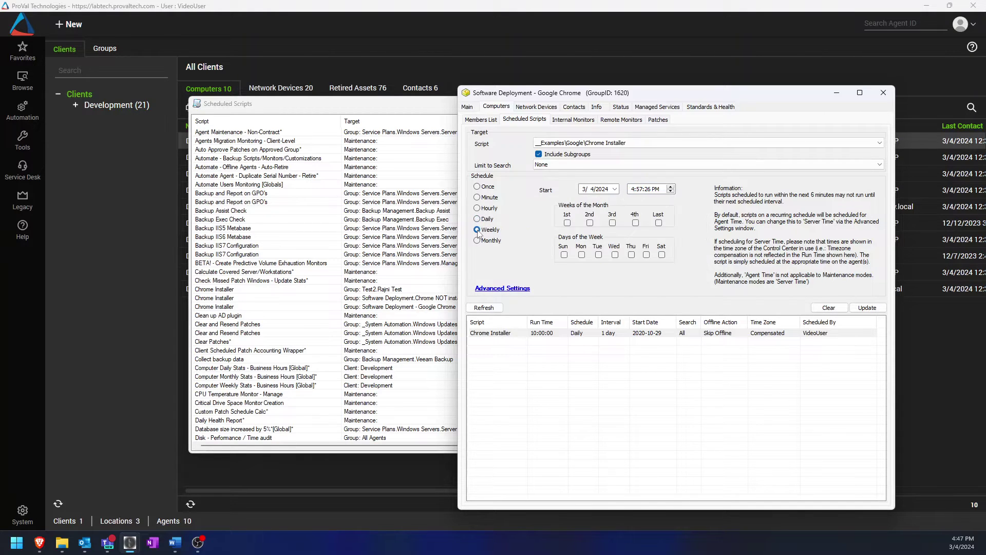
click(567, 222)
click(590, 222)
click(612, 222)
click(636, 223)
click(659, 223)
click(583, 254)
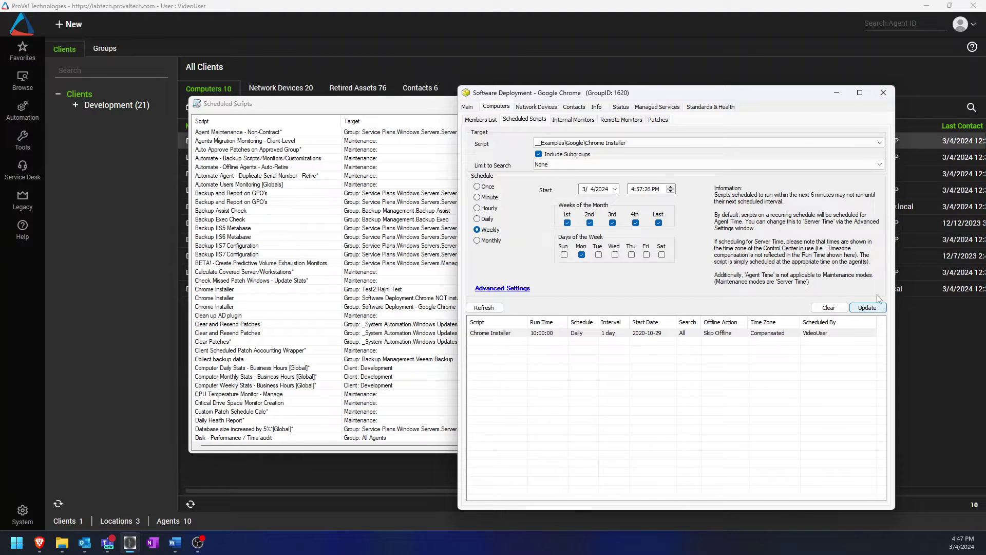
click(884, 93)
scroll(520, 281, down, 2)
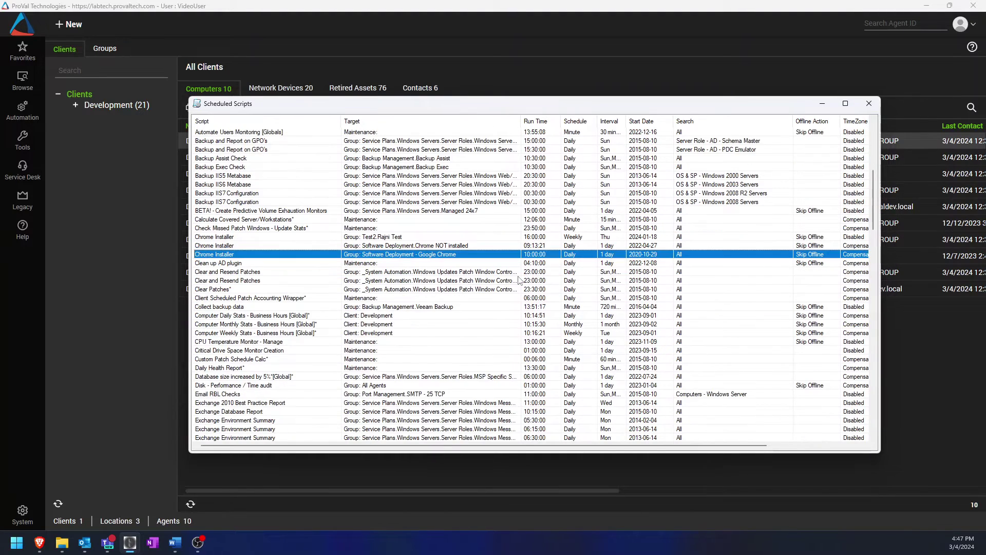
drag(876, 204, 881, 148)
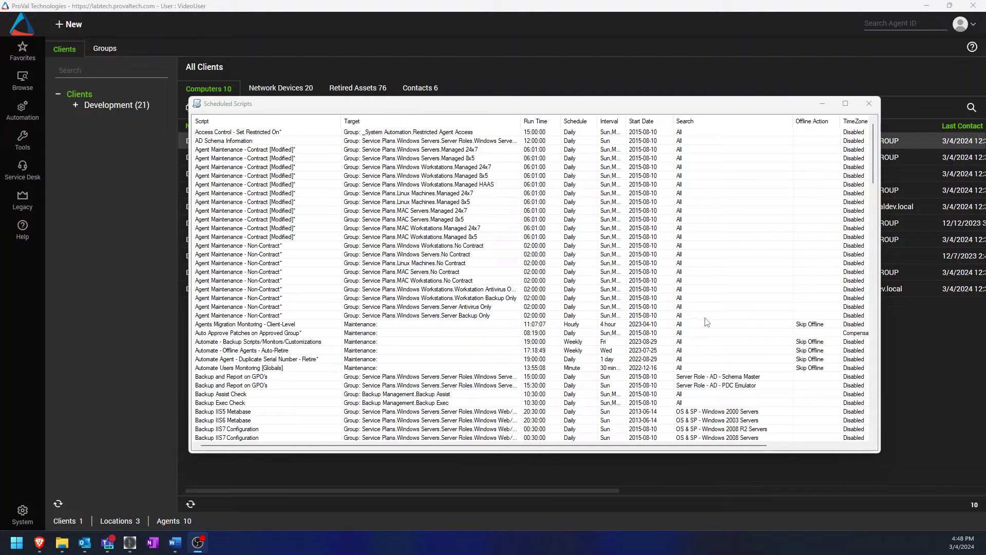
click(582, 125)
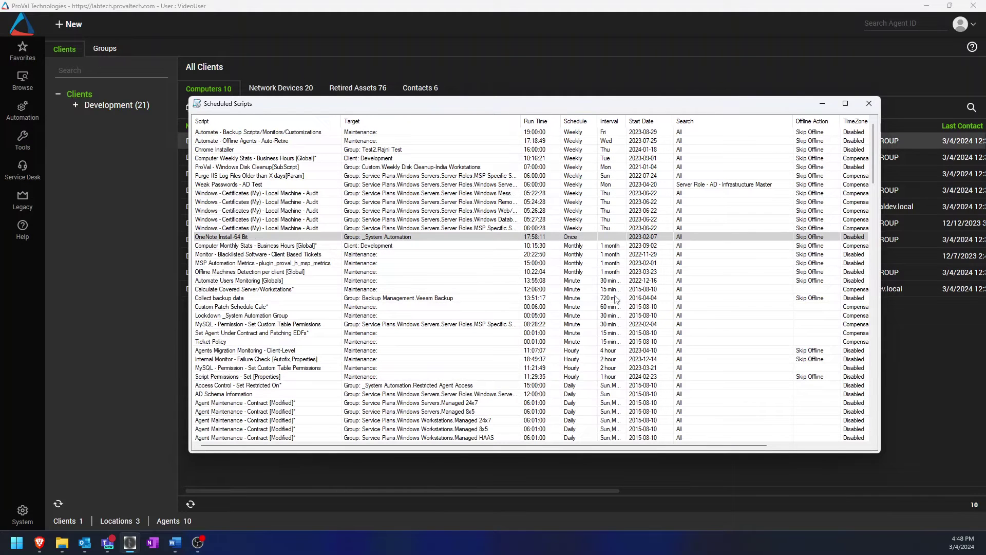
Review the Minute-schedule rows, including Automate Users Monitoring [Globals], Ticket Policy and MySQL permissions.
click(579, 281)
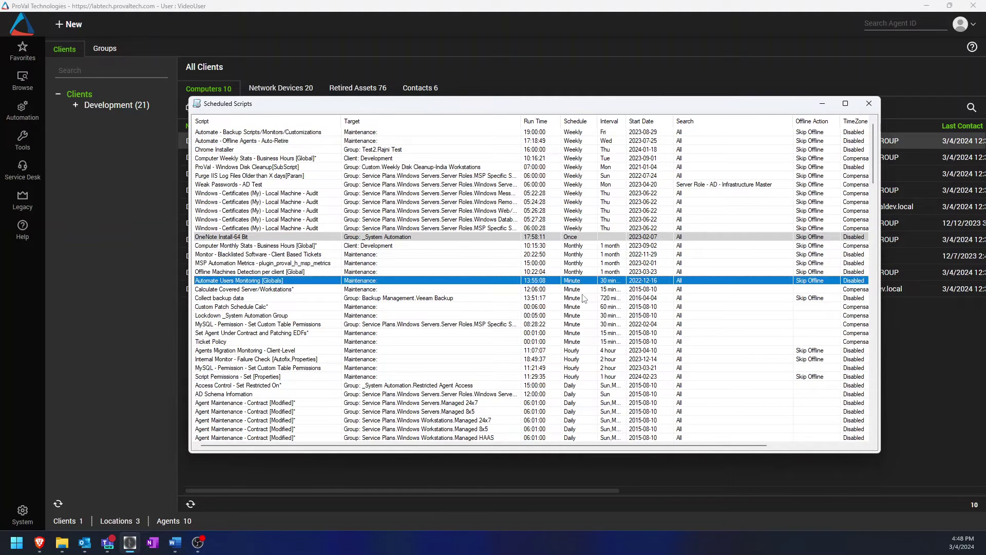
click(582, 341)
click(604, 335)
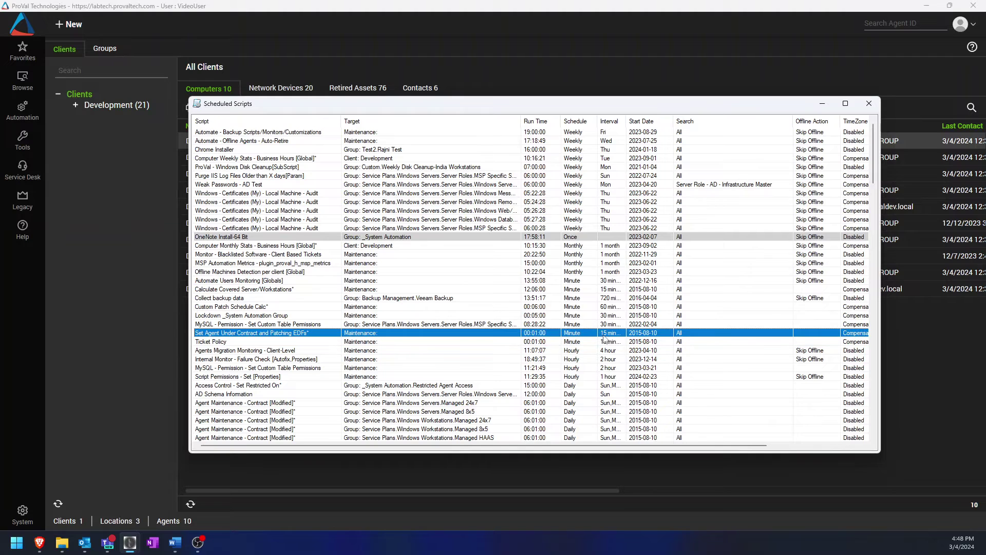
click(611, 316)
click(614, 324)
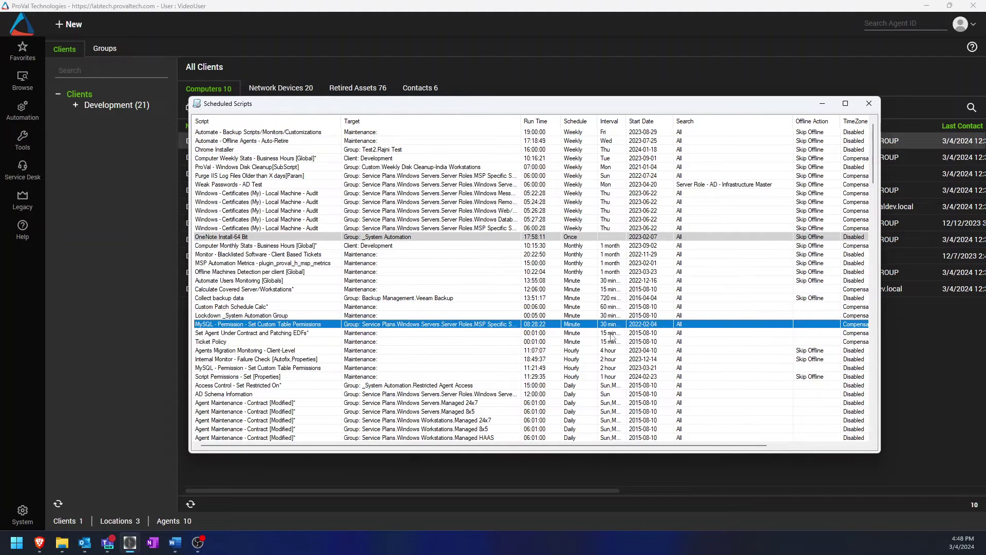
click(610, 341)
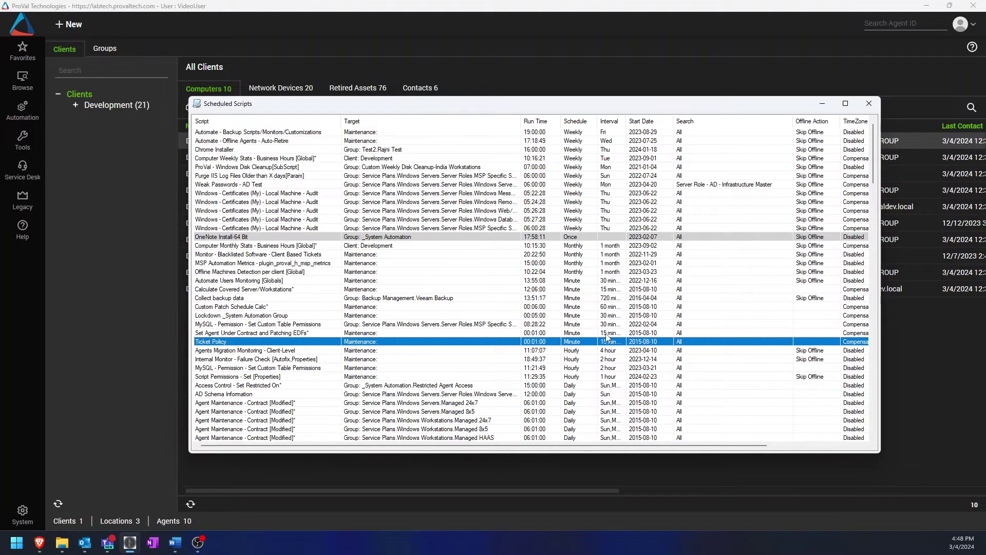
click(606, 333)
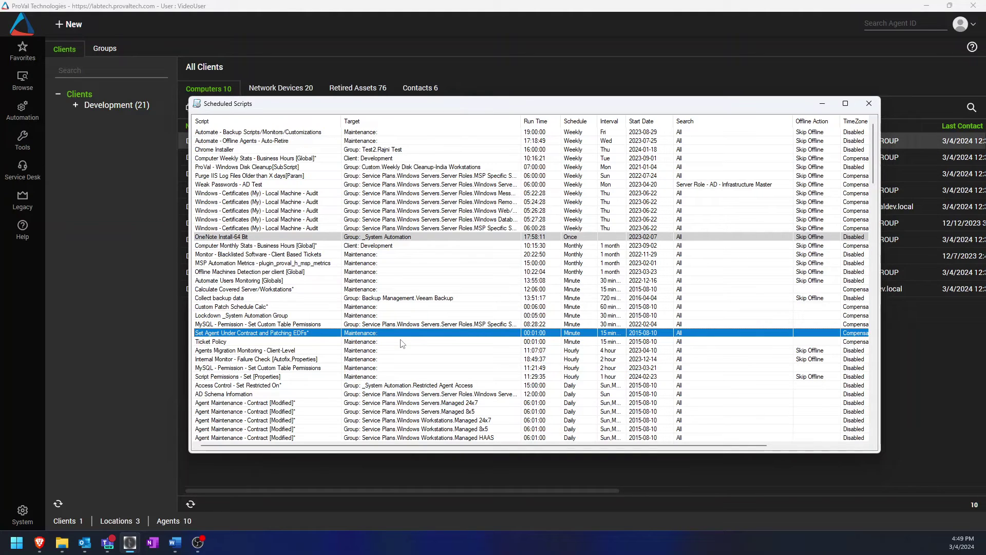
Scroll through the schedule-sorted list, then switch away from the Scheduled Scripts window.
scroll(547, 358, down, 1)
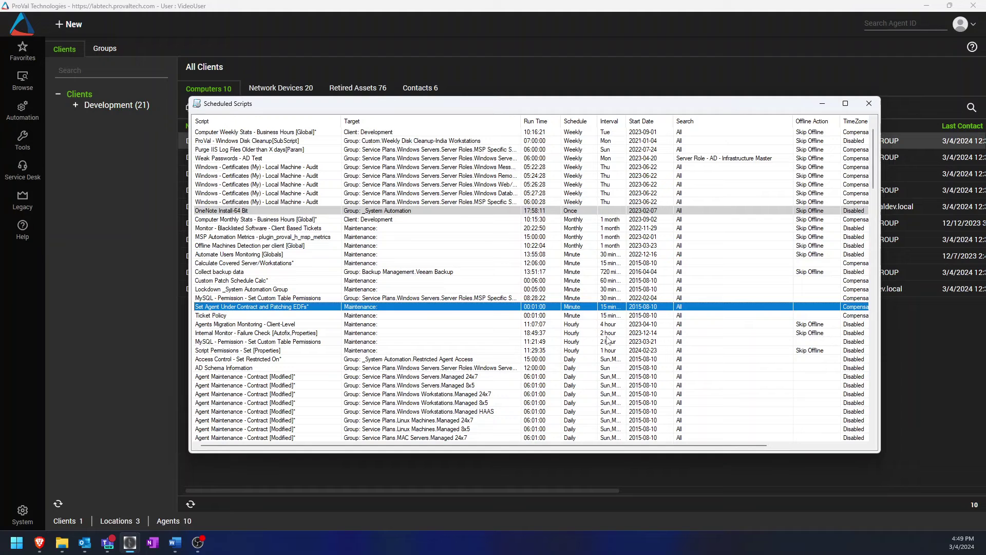
scroll(737, 360, down, 1)
scroll(738, 360, up, 1)
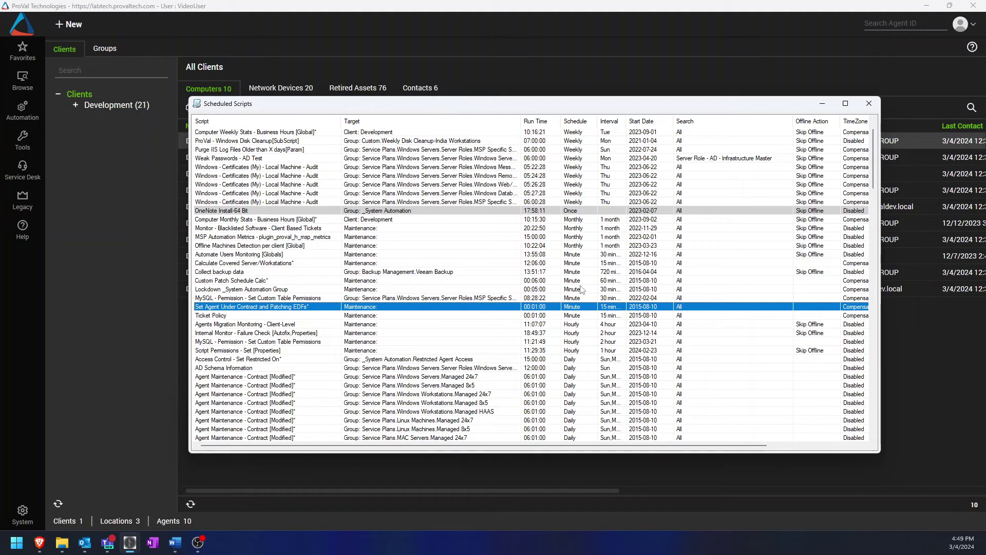
scroll(599, 308, up, 1)
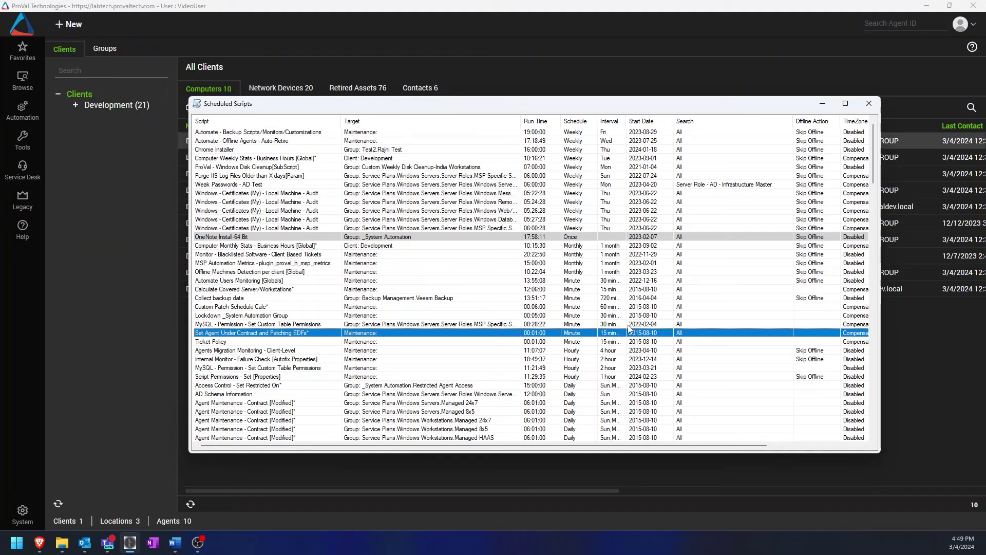
key(alt+Tab)
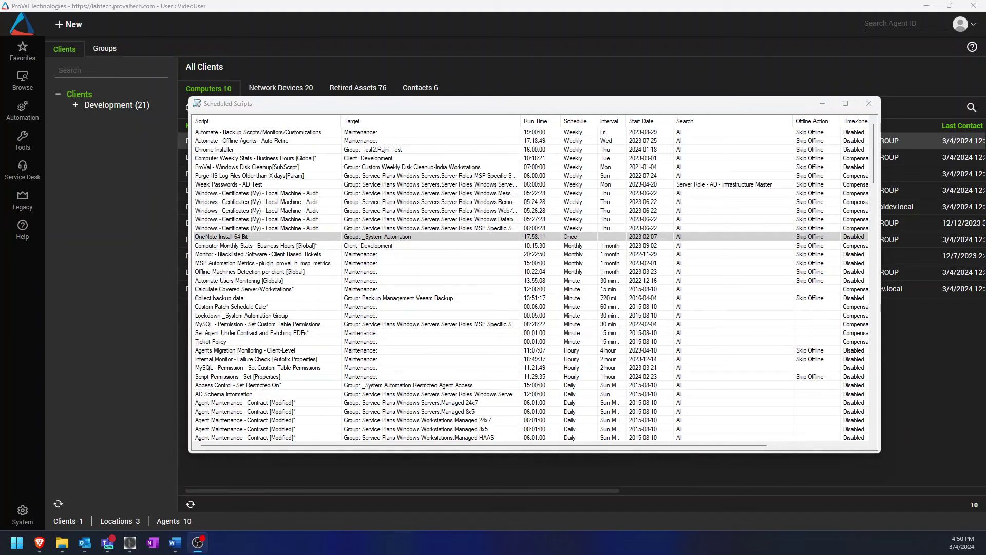